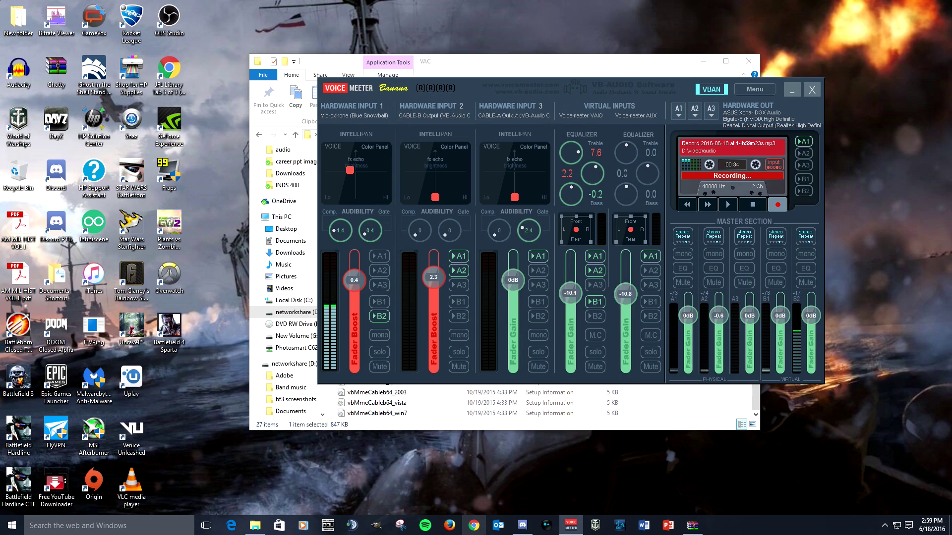
# Bring the web browser forward and go to the VB-Audio home page
pyautogui.click(474, 525)
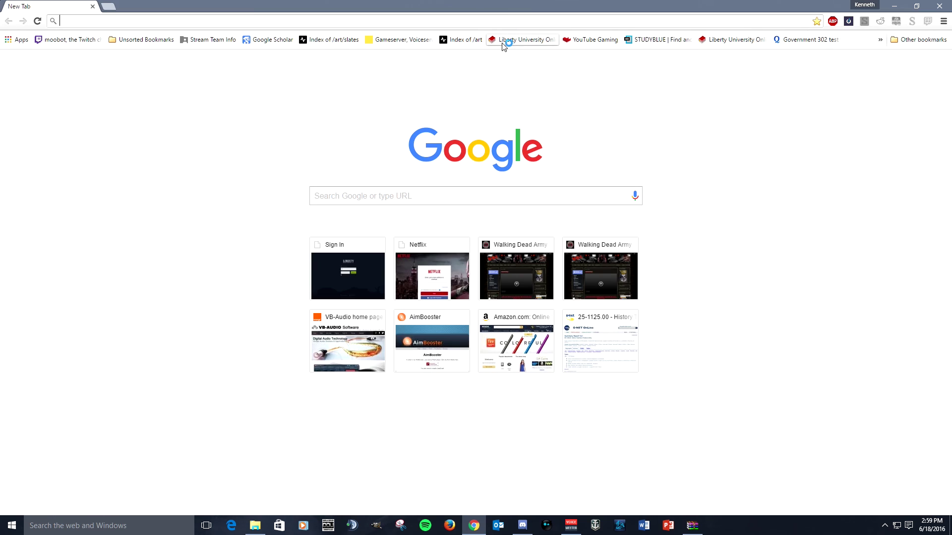
pyautogui.click(345, 336)
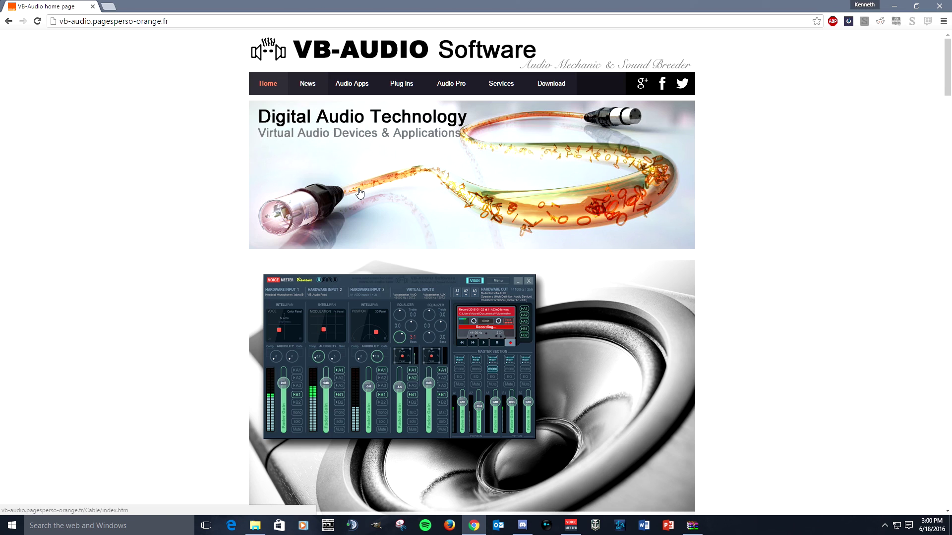
pyautogui.scroll(-12, 347, 181)
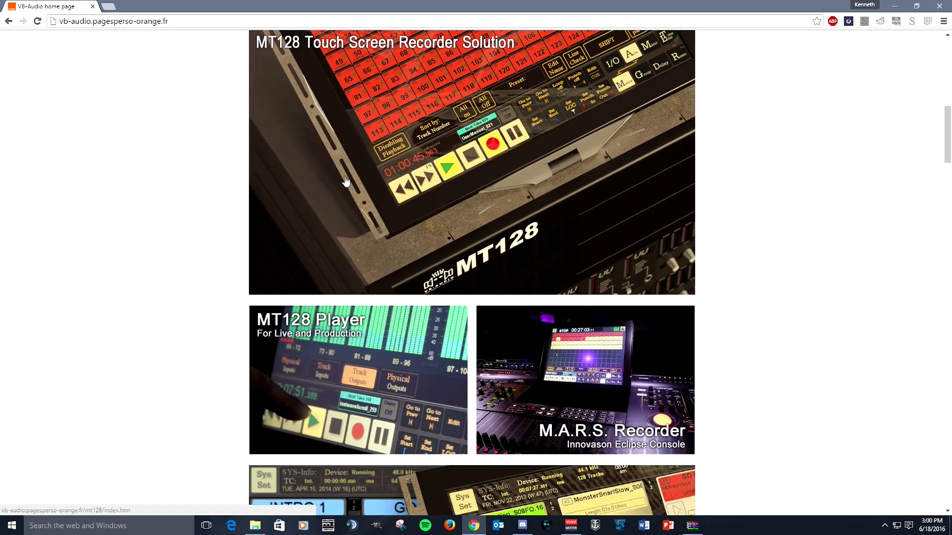
pyautogui.scroll(-4, 346, 181)
pyautogui.scroll(16, 346, 181)
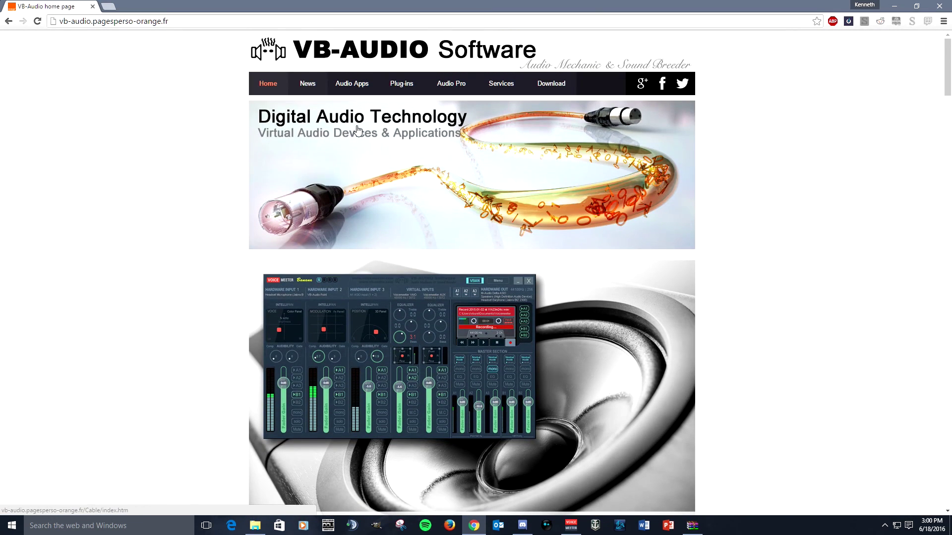
# Go to the VB-Audio Virtual Cable page and look through it
pyautogui.click(350, 83)
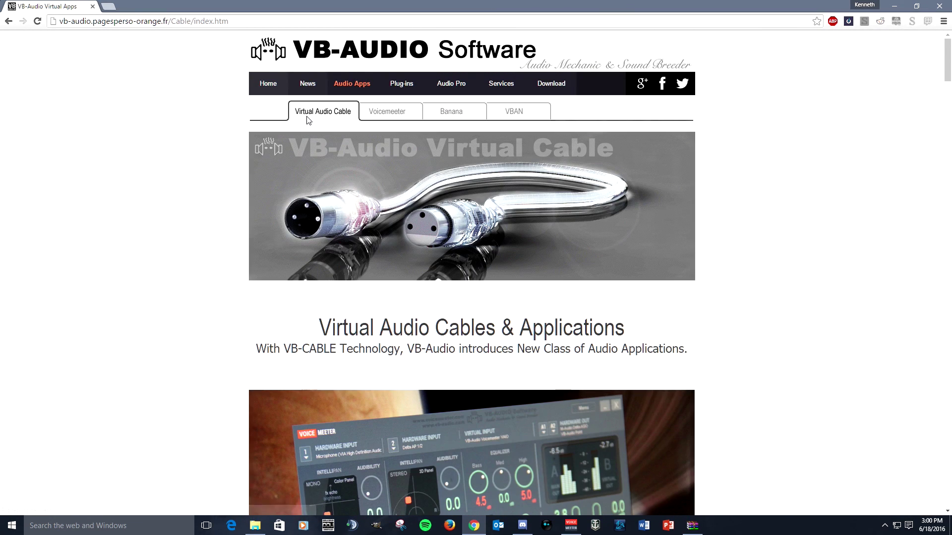
pyautogui.scroll(-12, 244, 204)
pyautogui.scroll(9, 244, 203)
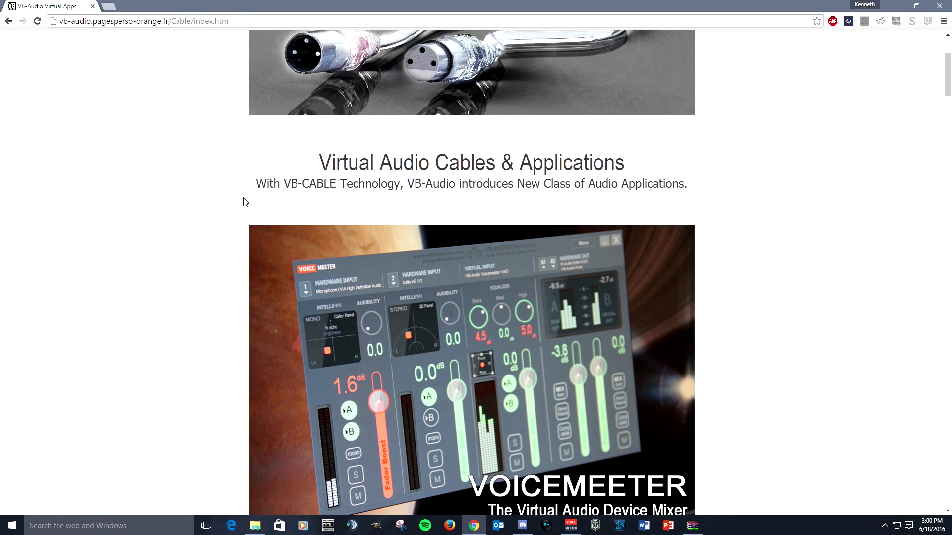
pyautogui.scroll(-20, 244, 202)
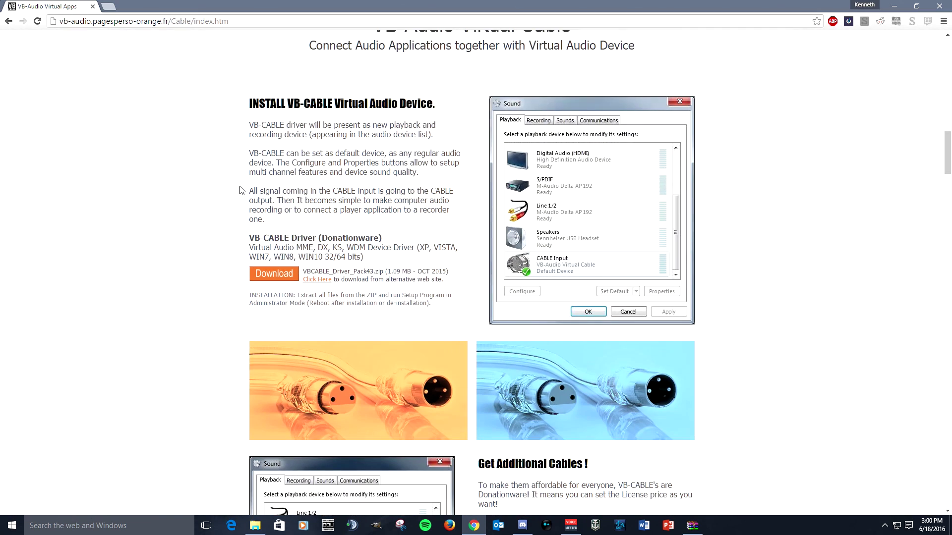
pyautogui.scroll(-2, 240, 190)
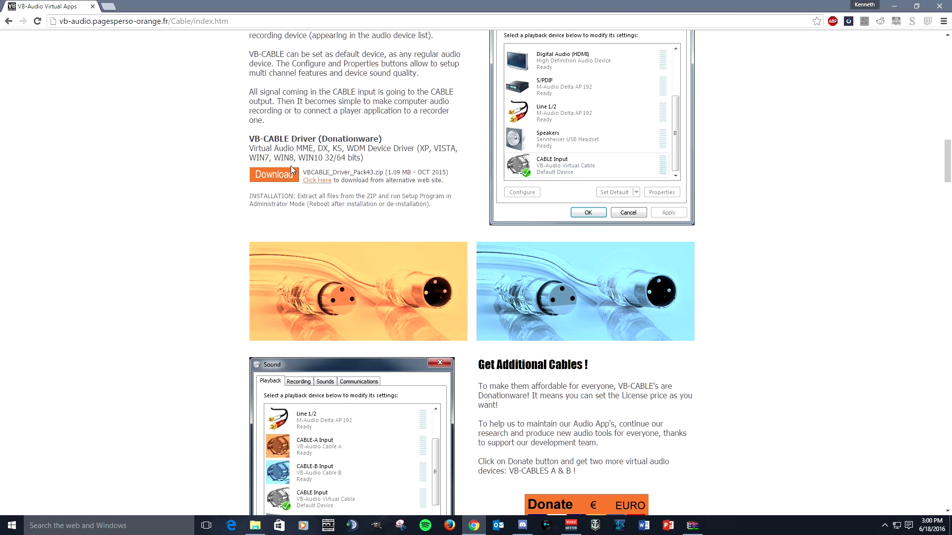
pyautogui.scroll(-1, 280, 149)
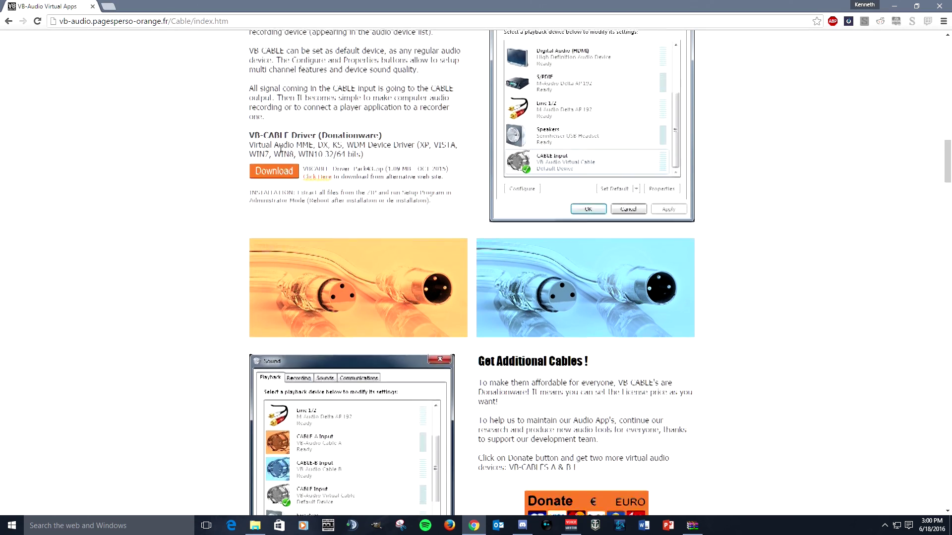
pyautogui.scroll(-3, 282, 156)
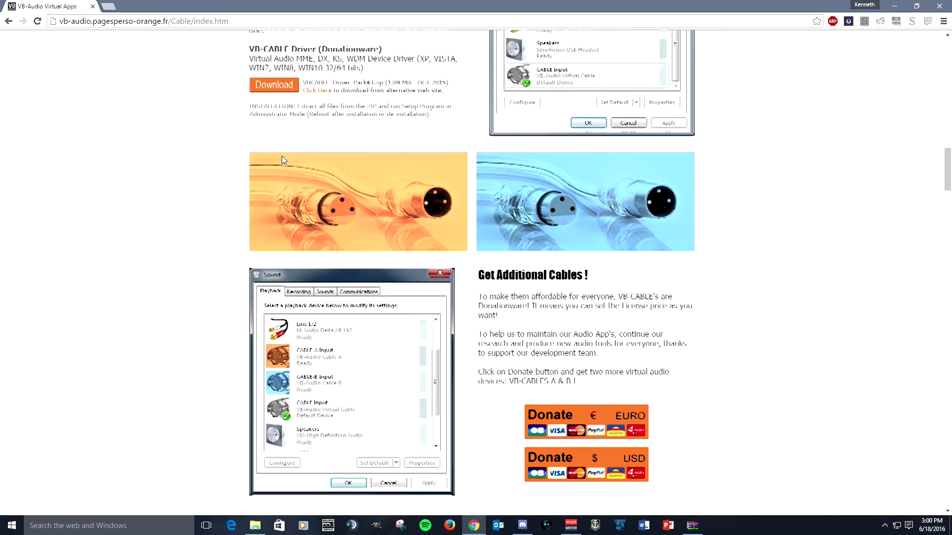
pyautogui.scroll(6, 414, 217)
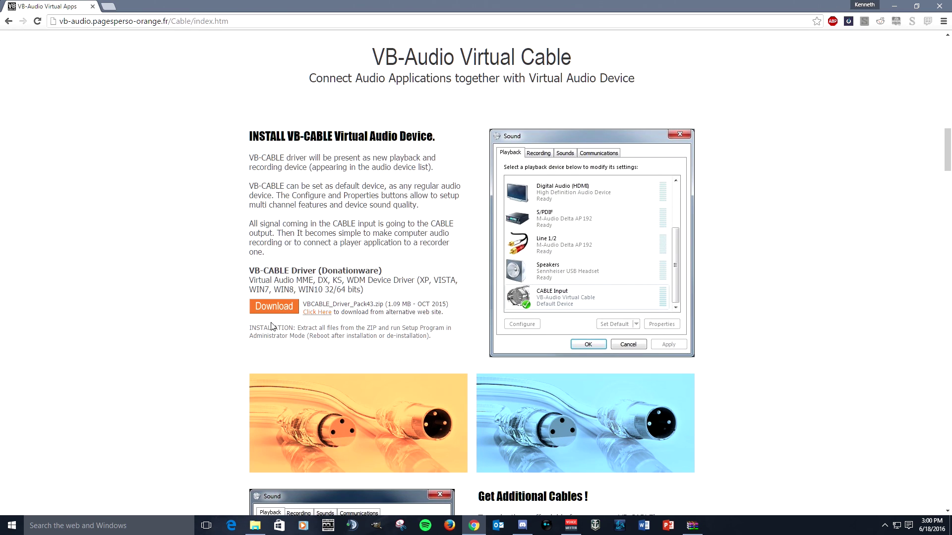
pyautogui.scroll(3, 270, 327)
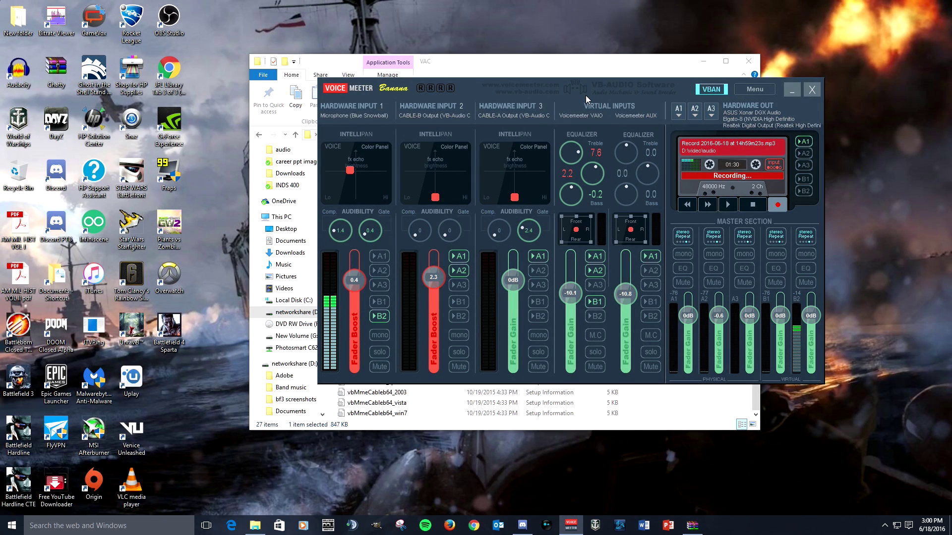
# Bring the VAC folder in front of Voicemeeter and open the VBCABLE_Setup_x64 installer's context menu
pyautogui.click(659, 411)
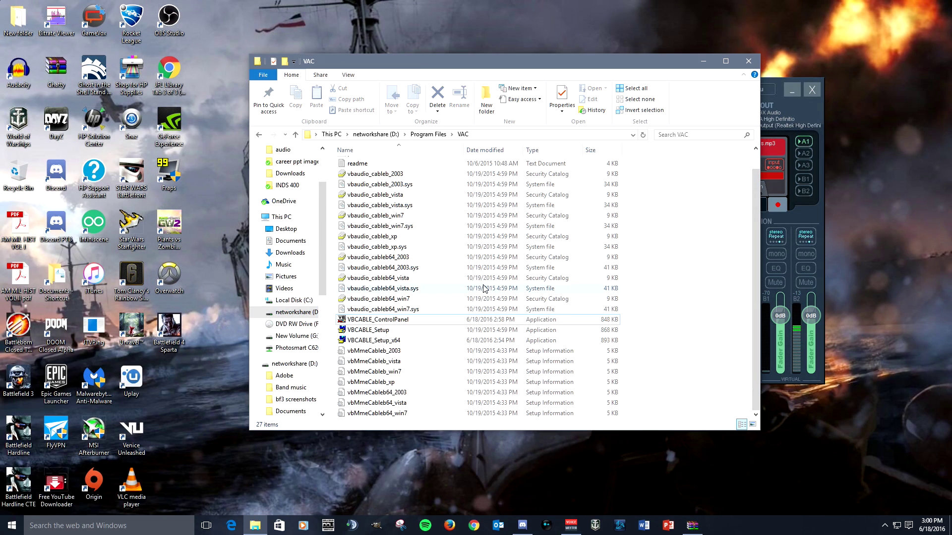
pyautogui.scroll(1, 485, 332)
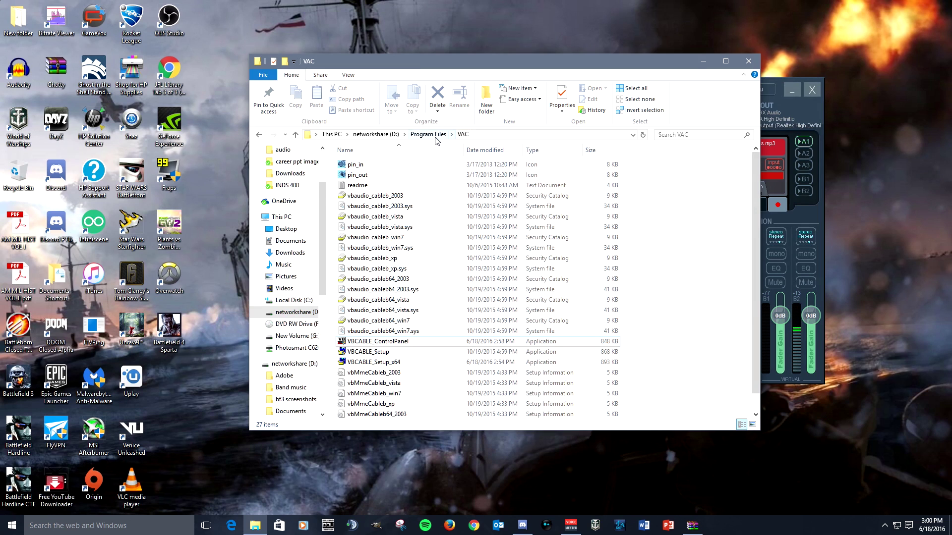
pyautogui.scroll(-1, 424, 213)
pyautogui.scroll(1, 415, 215)
pyautogui.rightClick(394, 367)
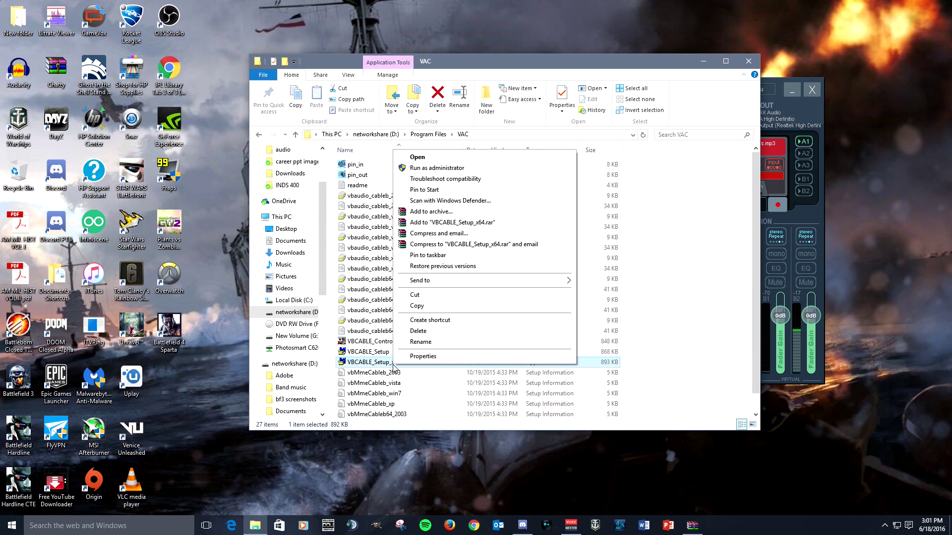
# Run VBCABLE_Setup_x64 as administrator, remove the Cable B driver, and close the VAC folder
pyautogui.click(495, 169)
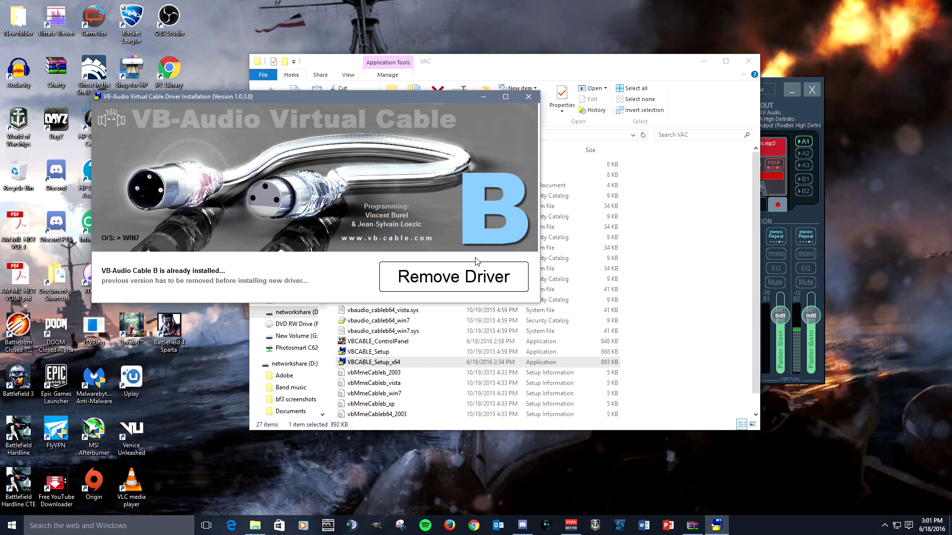
pyautogui.click(501, 291)
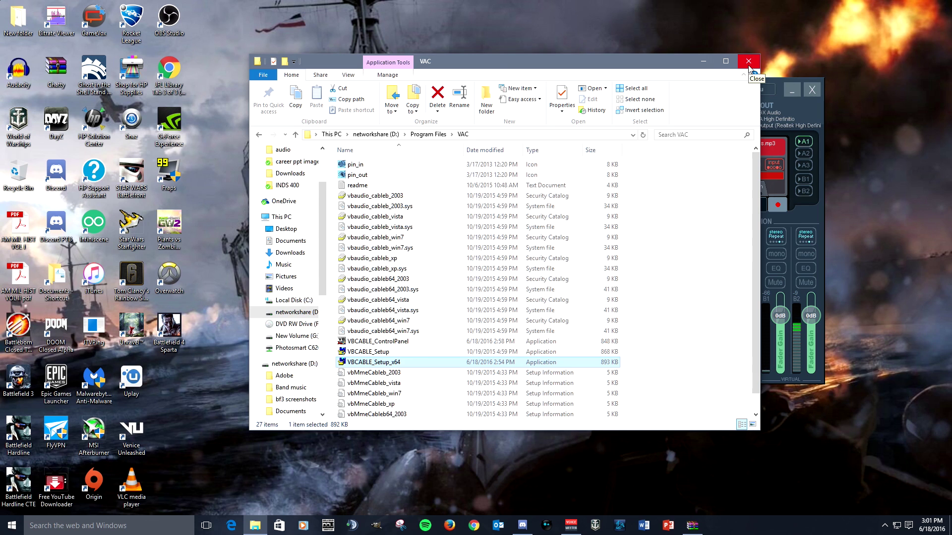
pyautogui.click(748, 61)
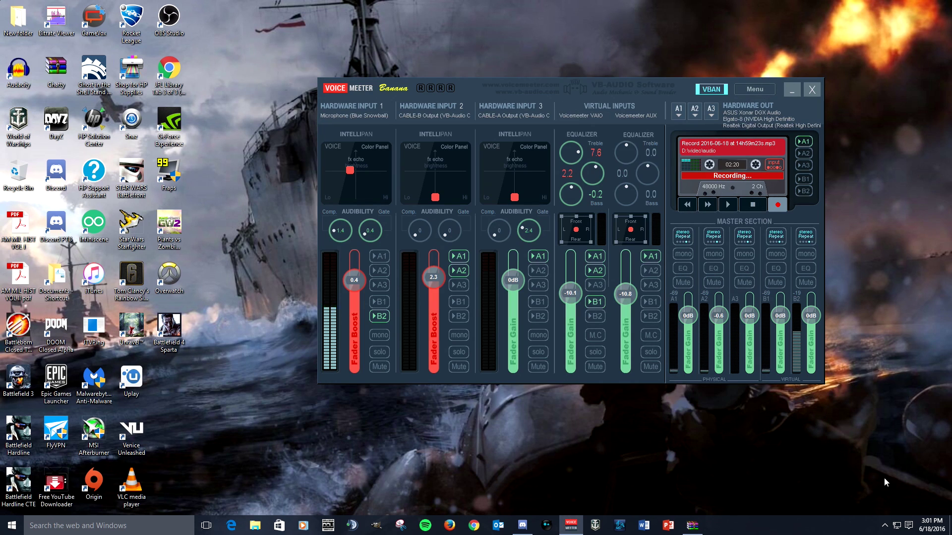
# Check the CABLE-A and CABLE-B playback and recording devices show Ready, then close Sound settings
pyautogui.click(885, 529)
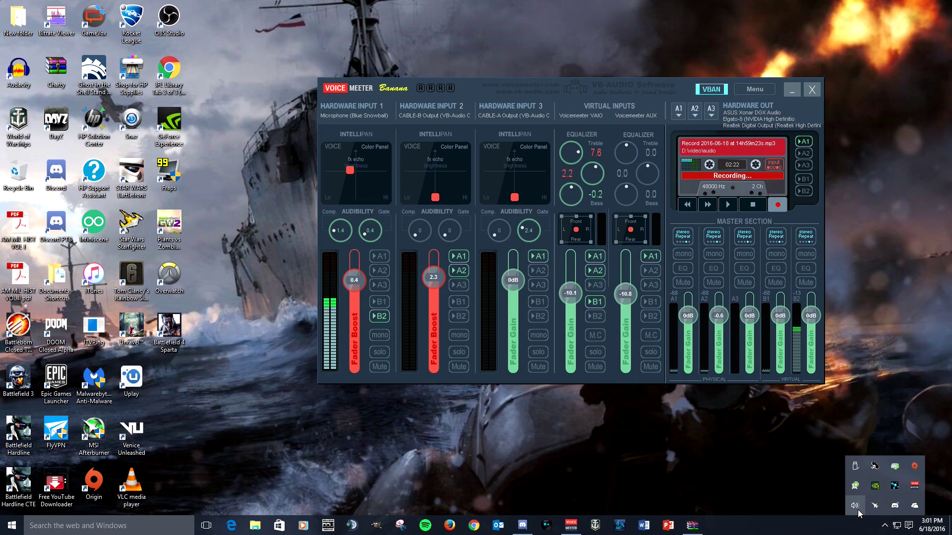
pyautogui.rightClick(859, 513)
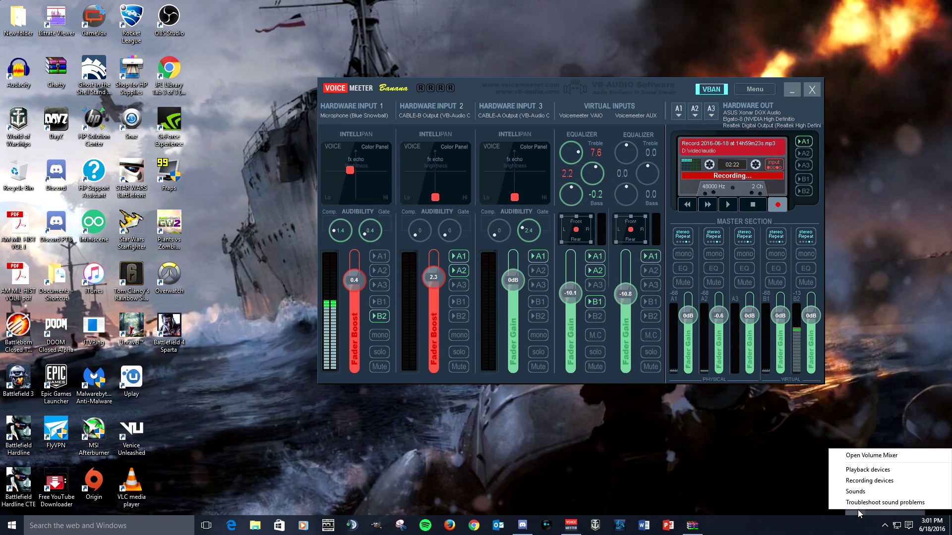
pyautogui.click(873, 471)
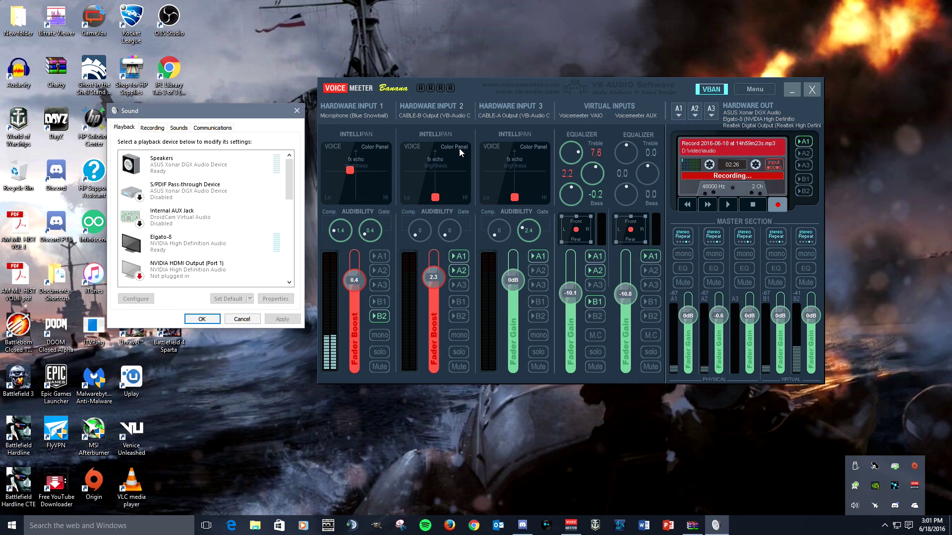
pyautogui.moveTo(290, 176); pyautogui.dragTo(300, 250)
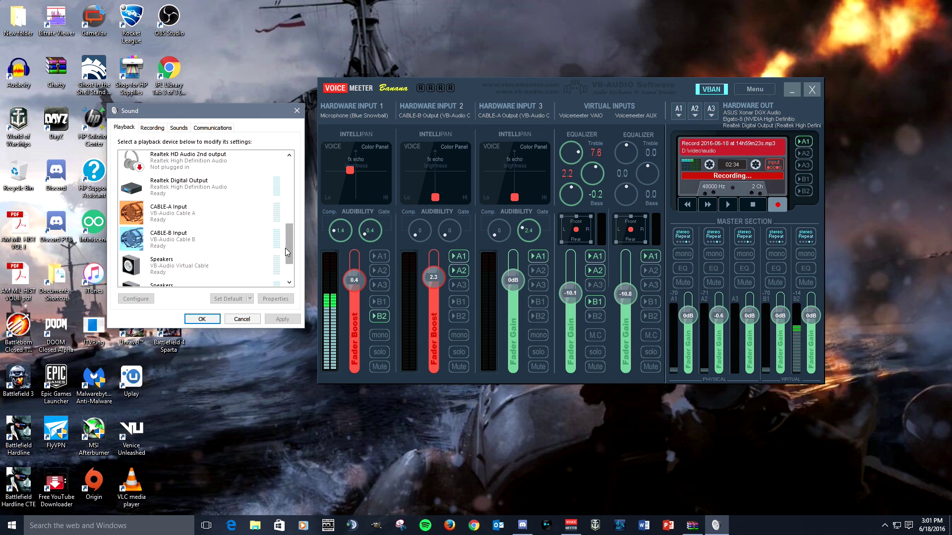
pyautogui.moveTo(287, 244); pyautogui.dragTo(276, 235)
pyautogui.click(152, 127)
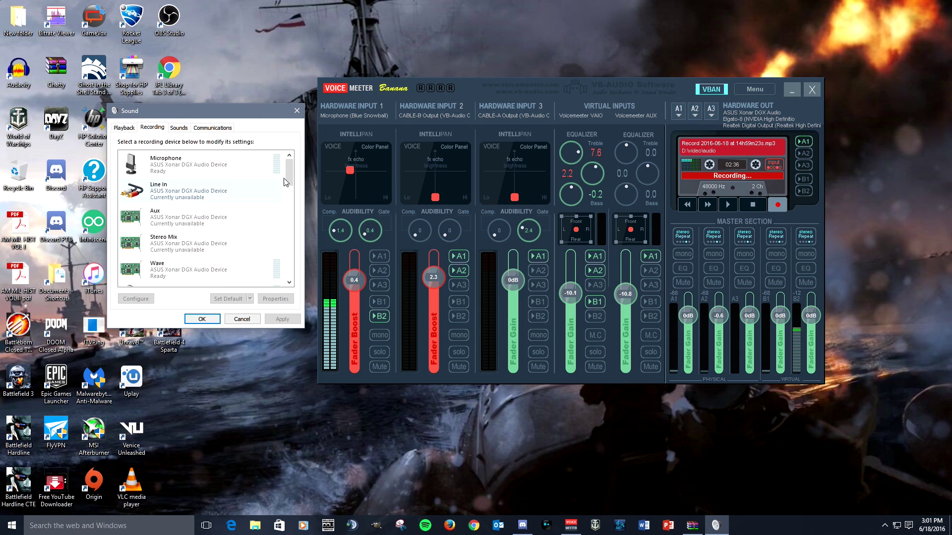
pyautogui.moveTo(289, 174); pyautogui.dragTo(302, 273)
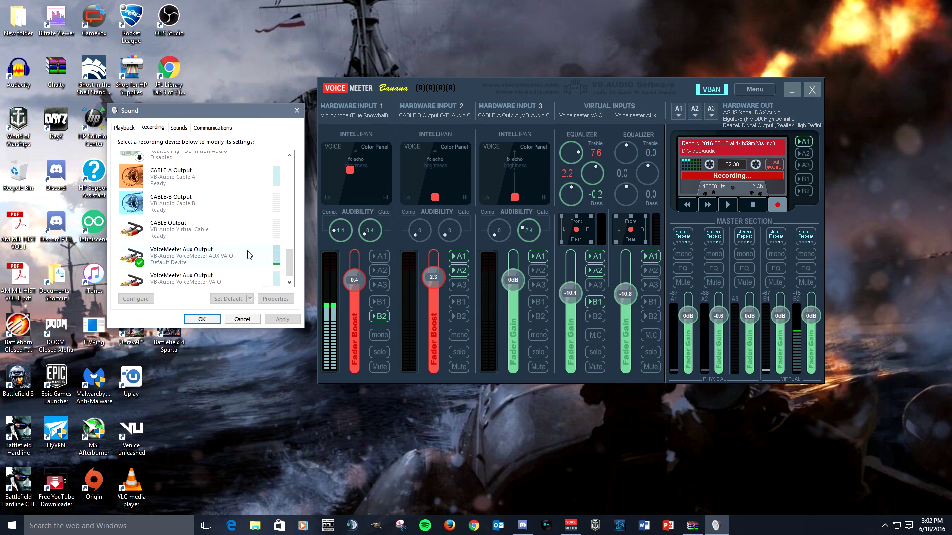
pyautogui.click(203, 318)
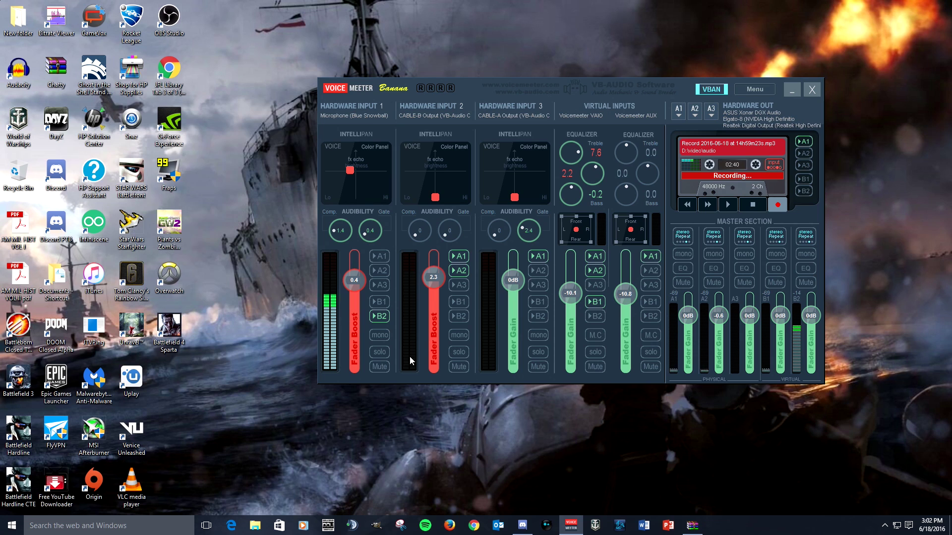
# Set Discord's voice Output Device to CABLE-B Input and save, then launch OBS Studio
pyautogui.moveTo(528, 530)
pyautogui.click(524, 527)
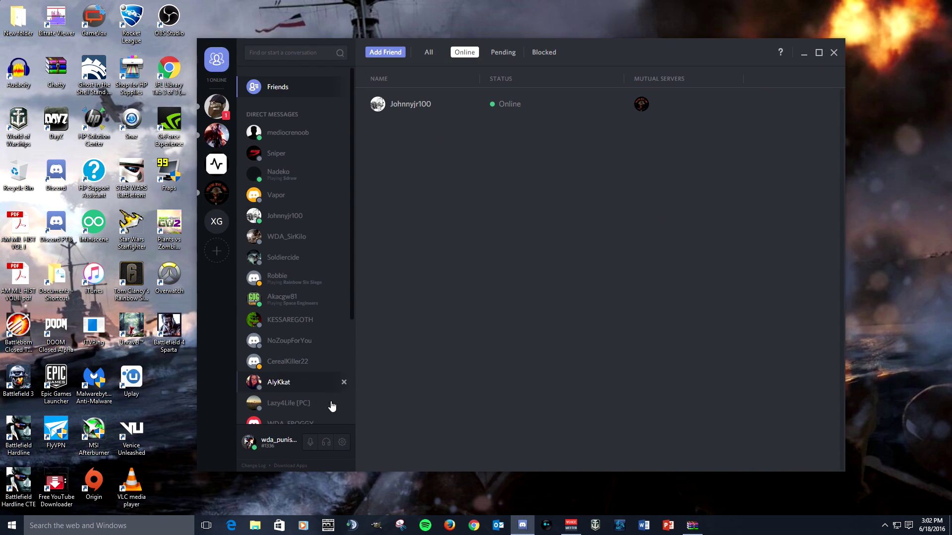
pyautogui.click(343, 441)
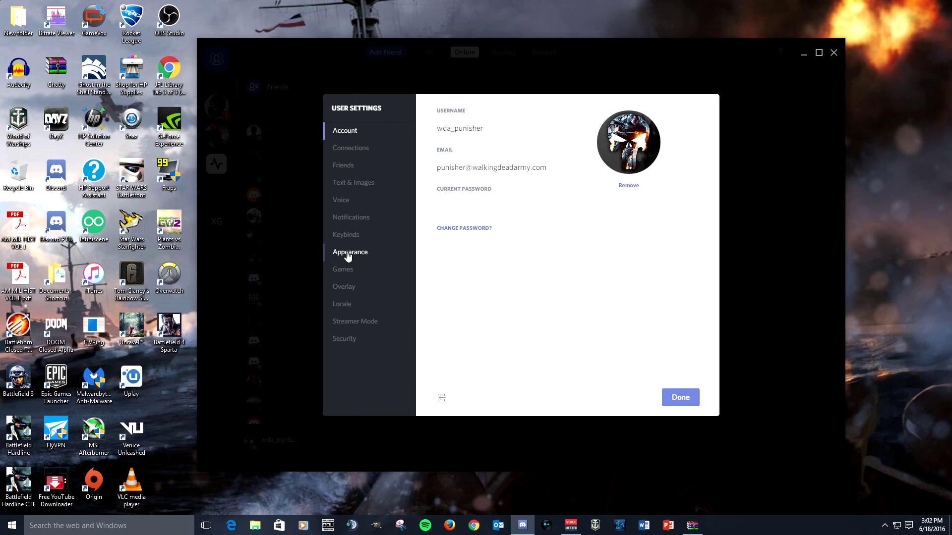
pyautogui.click(347, 199)
pyautogui.click(644, 160)
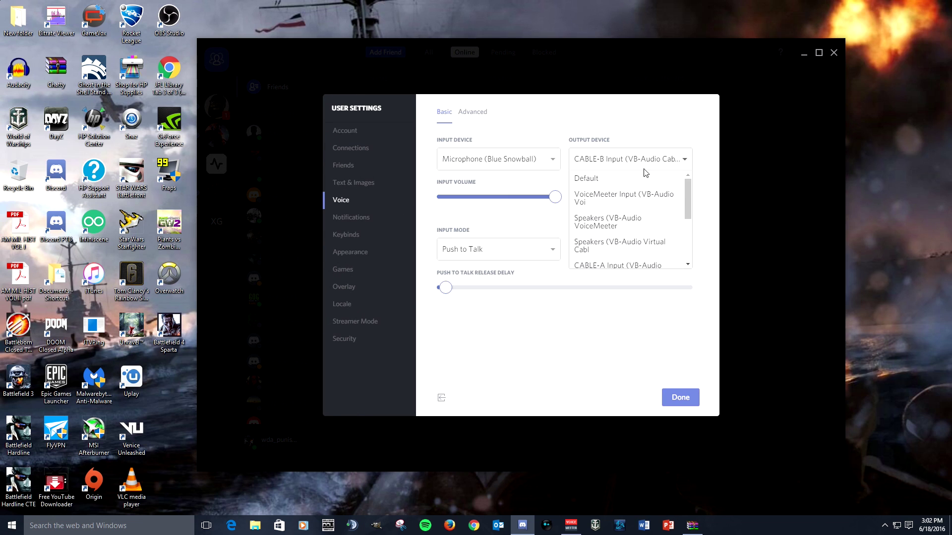
pyautogui.scroll(-2, 690, 213)
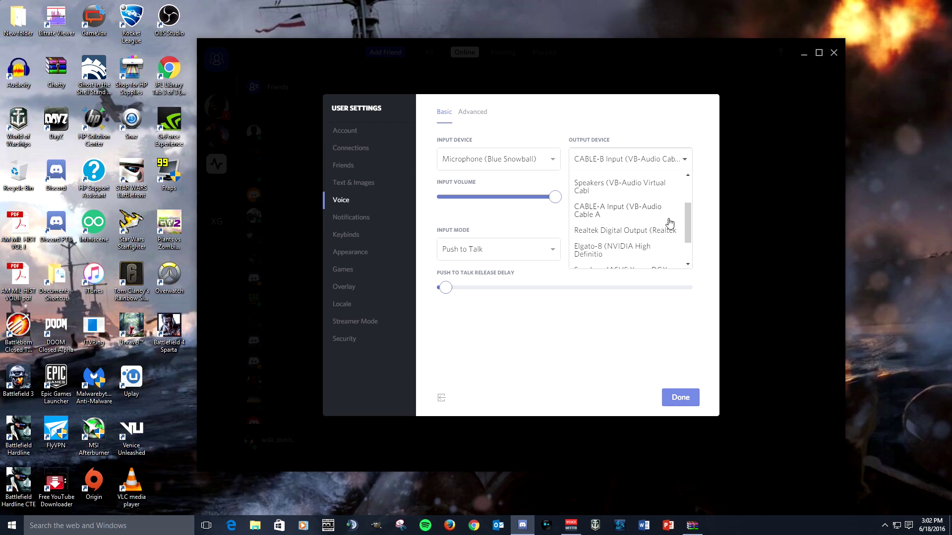
pyautogui.scroll(-2, 668, 223)
pyautogui.click(639, 260)
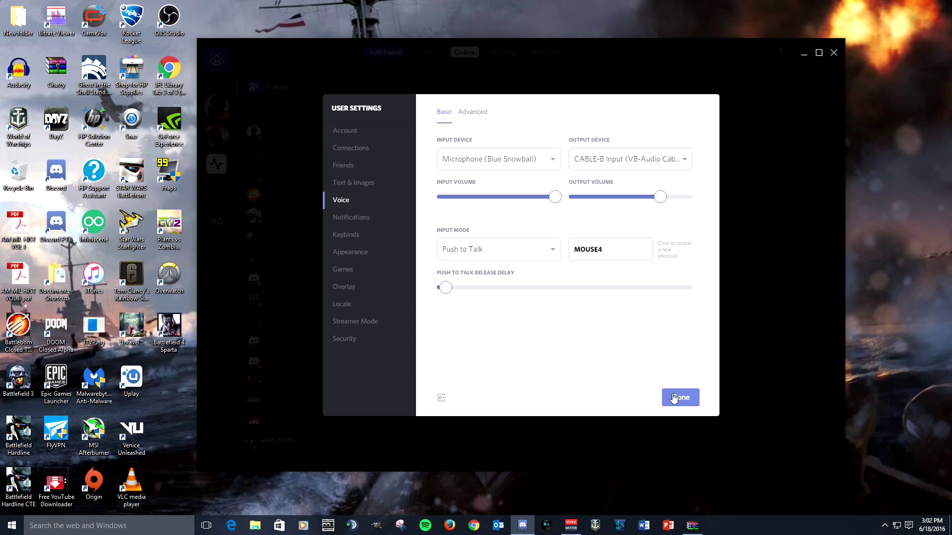
pyautogui.click(672, 399)
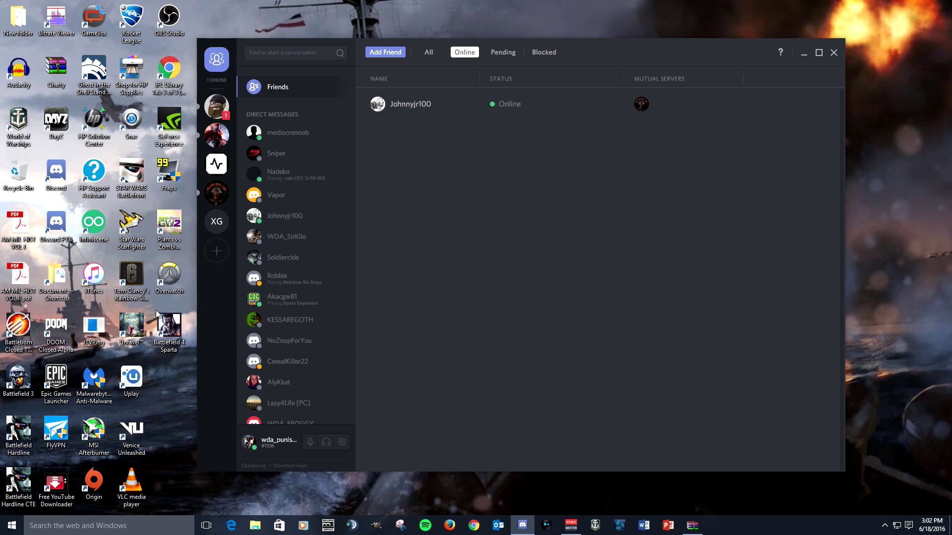
pyautogui.doubleClick(169, 20)
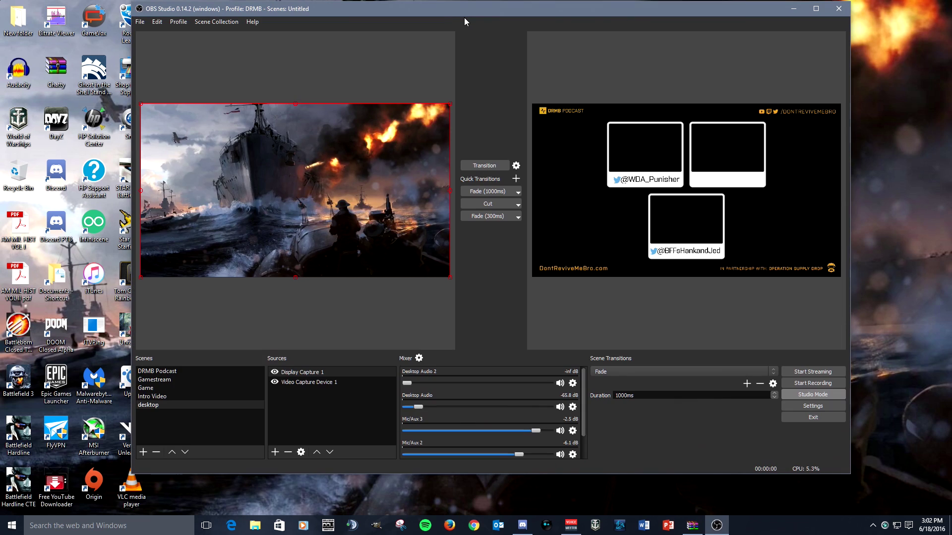
# Add a new Audio Input Capture source to the OBS scene
pyautogui.rightClick(309, 400)
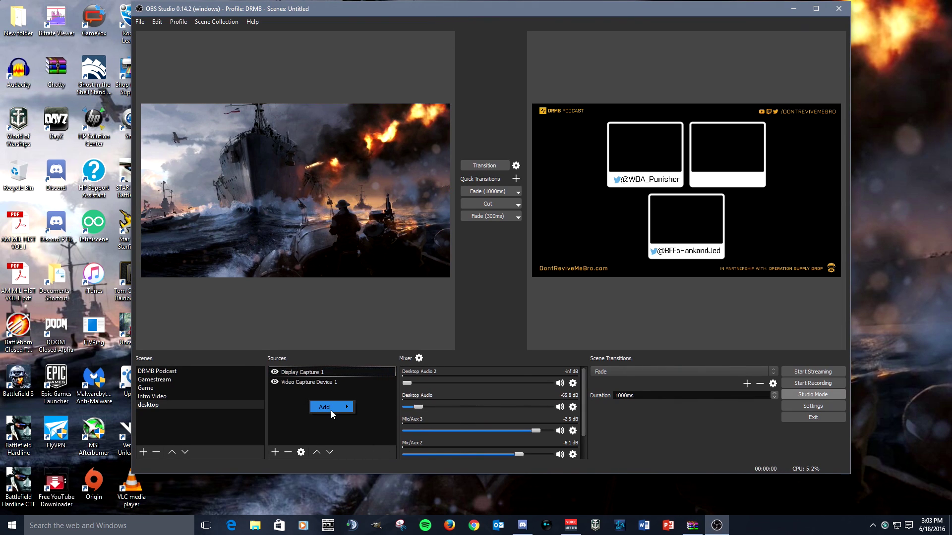
pyautogui.moveTo(331, 412)
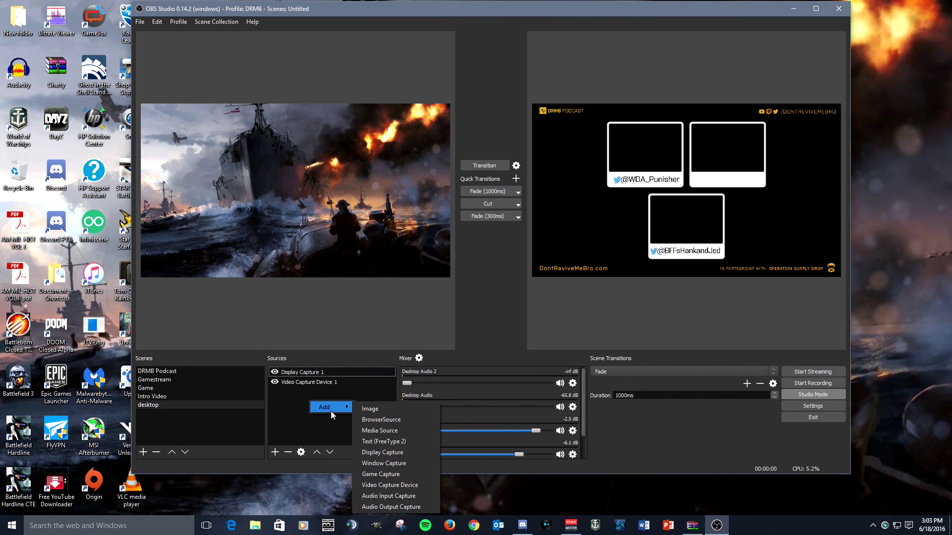
pyautogui.click(397, 496)
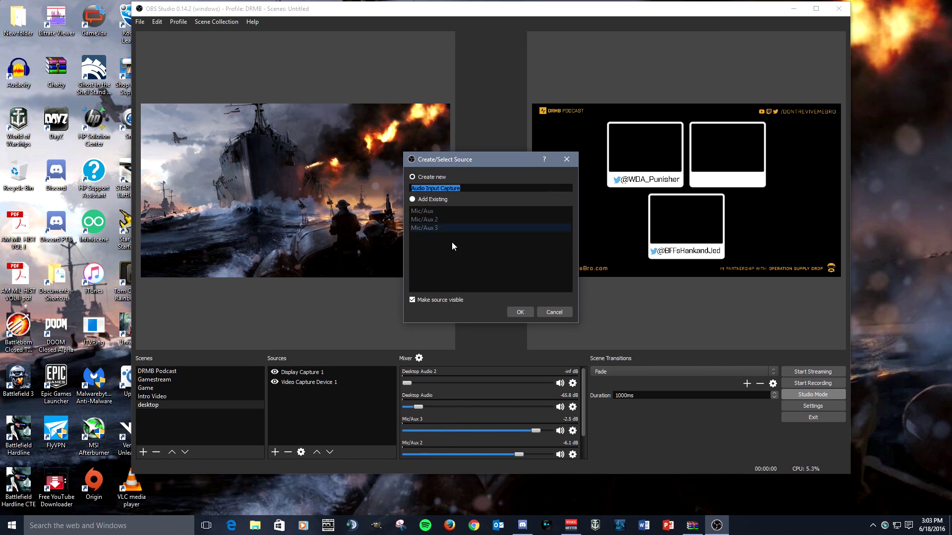
pyautogui.click(520, 312)
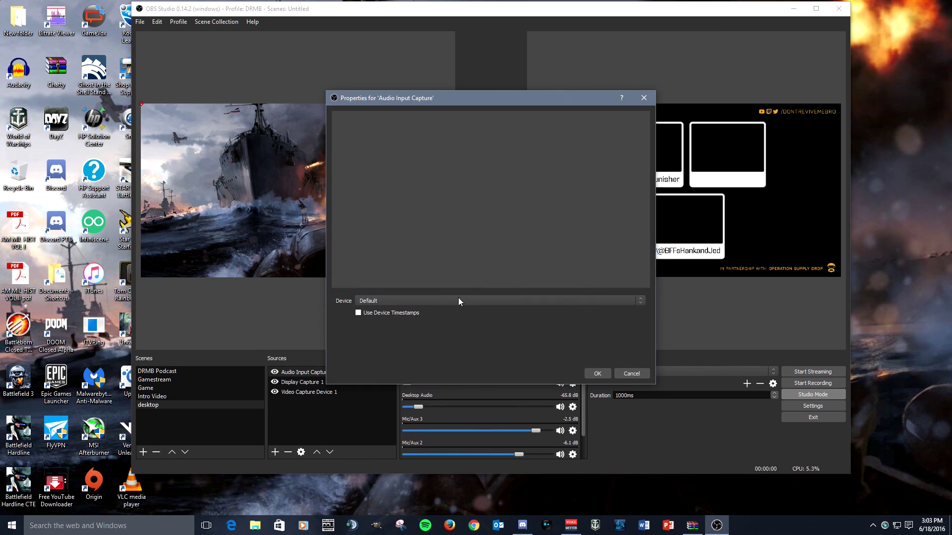
# Set the Audio Input Capture device to CABLE-B Output and apply it
pyautogui.click(459, 301)
pyautogui.scroll(-2, 471, 325)
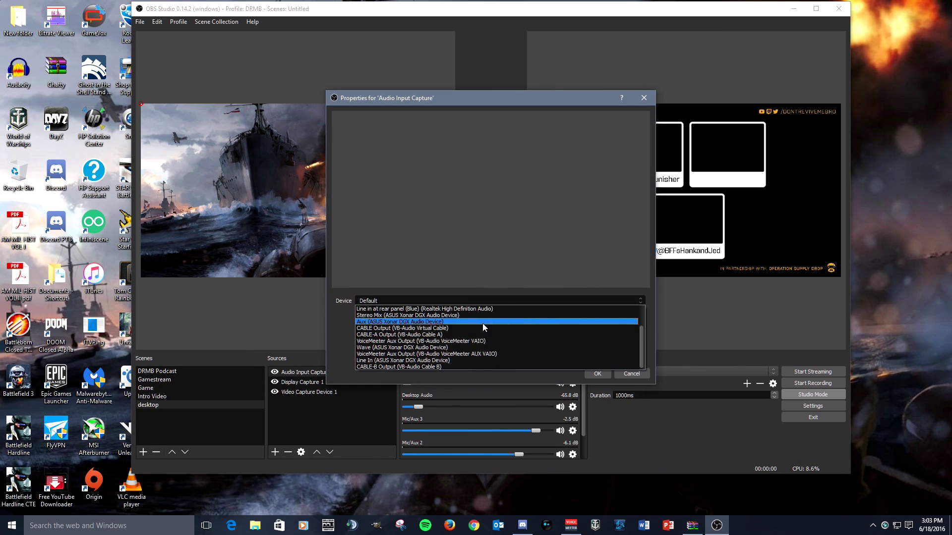
pyautogui.click(459, 367)
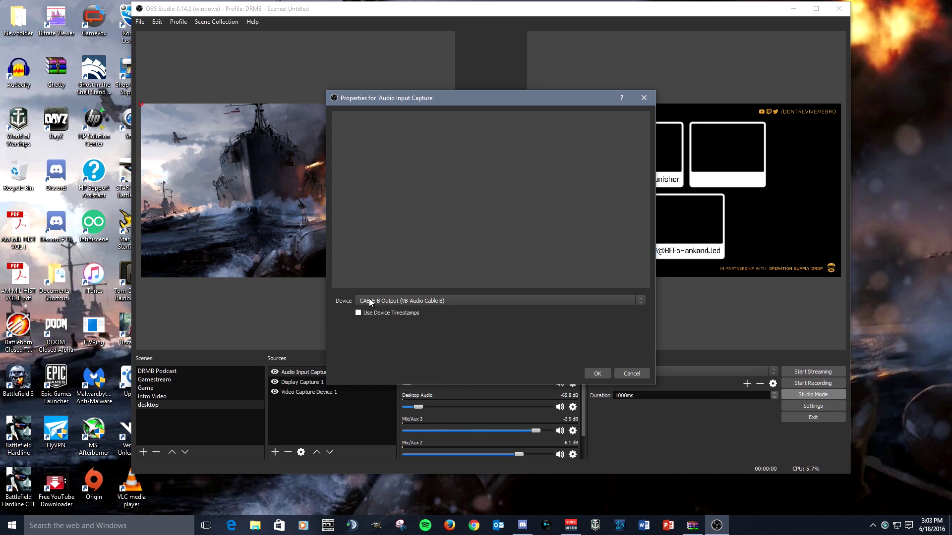
pyautogui.click(597, 374)
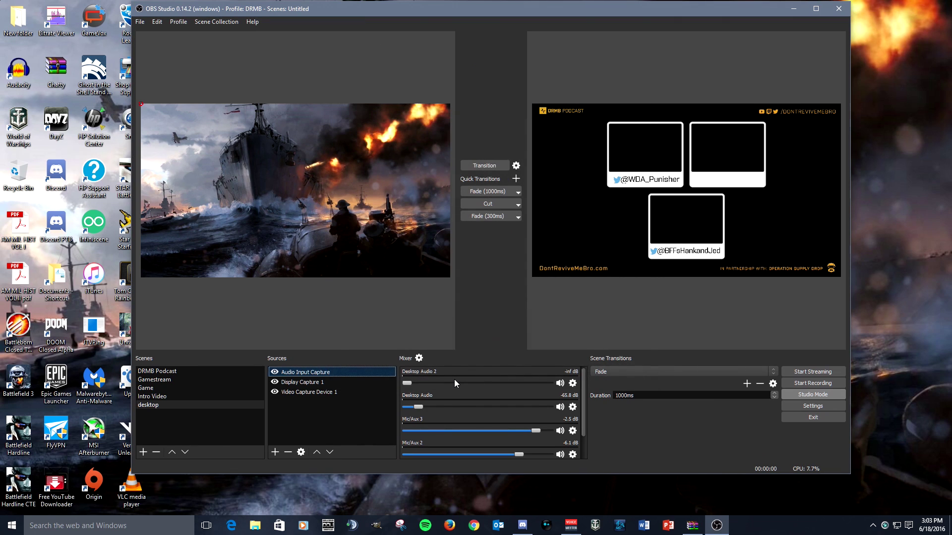
# Rename the audio input source to 'Team Comms'
pyautogui.rightClick(327, 372)
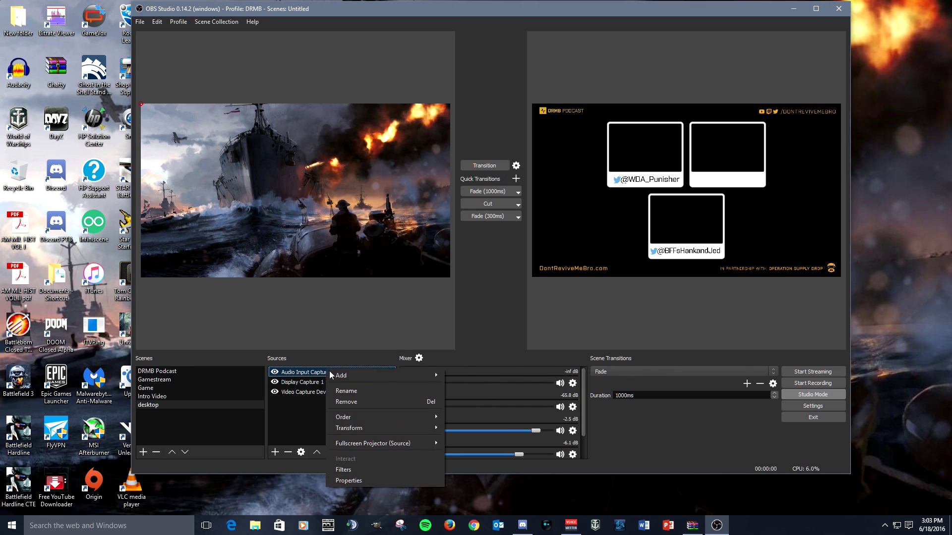
pyautogui.click(390, 387)
pyautogui.press('BackSpace')
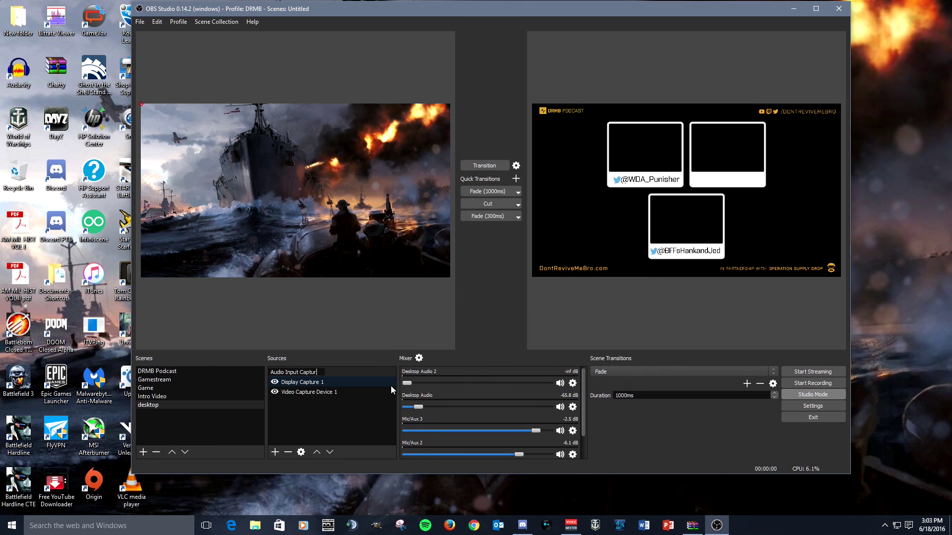
pyautogui.press('BackSpace')
pyautogui.press('BackSpace')
pyautogui.press('BackSpace')
pyautogui.press('BackSpace')
pyautogui.press('BackSpace')
pyautogui.press('BackSpace')
pyautogui.press('BackSpace')
pyautogui.press('BackSpace')
pyautogui.press('BackSpace')
pyautogui.press('BackSpace')
pyautogui.press('BackSpace')
pyautogui.press('BackSpace')
pyautogui.press('BackSpace')
pyautogui.press('BackSpace')
pyautogui.press('BackSpace')
pyautogui.press('BackSpace')
pyautogui.press('BackSpace')
pyautogui.write('Team Comms')
pyautogui.press('Return')
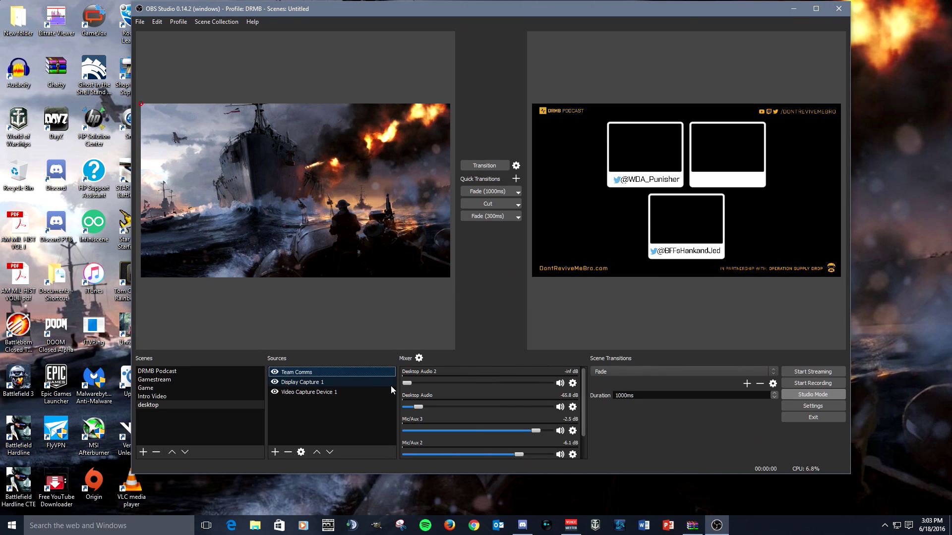
# Raise the Team Comms mixer volume to 0.0 dB and exit OBS Studio
pyautogui.scroll(-3, 533, 418)
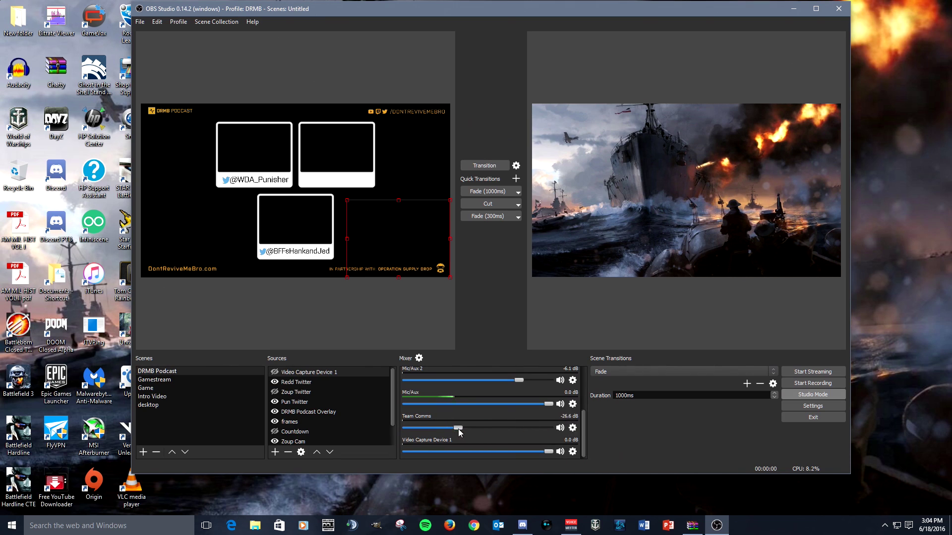
pyautogui.moveTo(522, 429); pyautogui.dragTo(546, 436)
pyautogui.moveTo(523, 434); pyautogui.dragTo(527, 431)
pyautogui.click(788, 417)
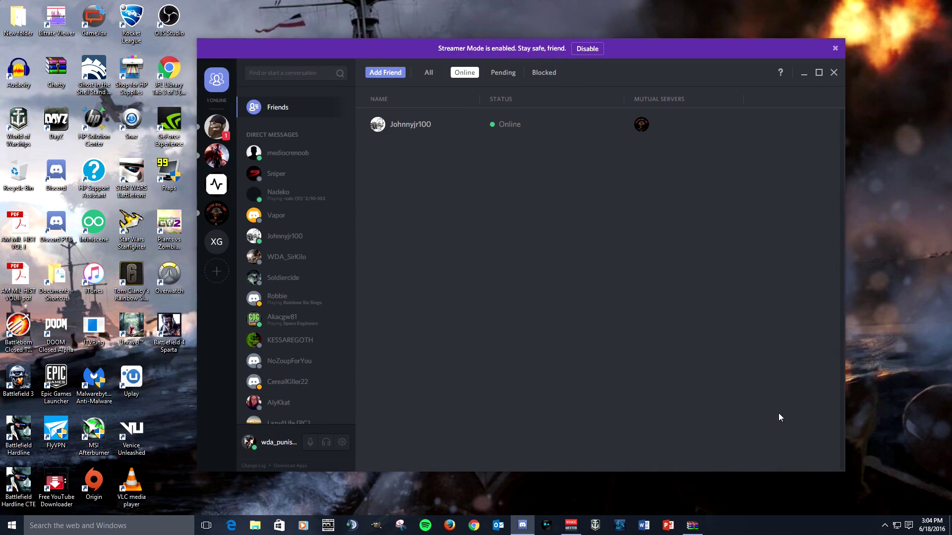
# Dismiss Discord's Streamer Mode notice and minimize Discord to reveal Voicemeeter Banana
pyautogui.click(835, 48)
pyautogui.click(805, 54)
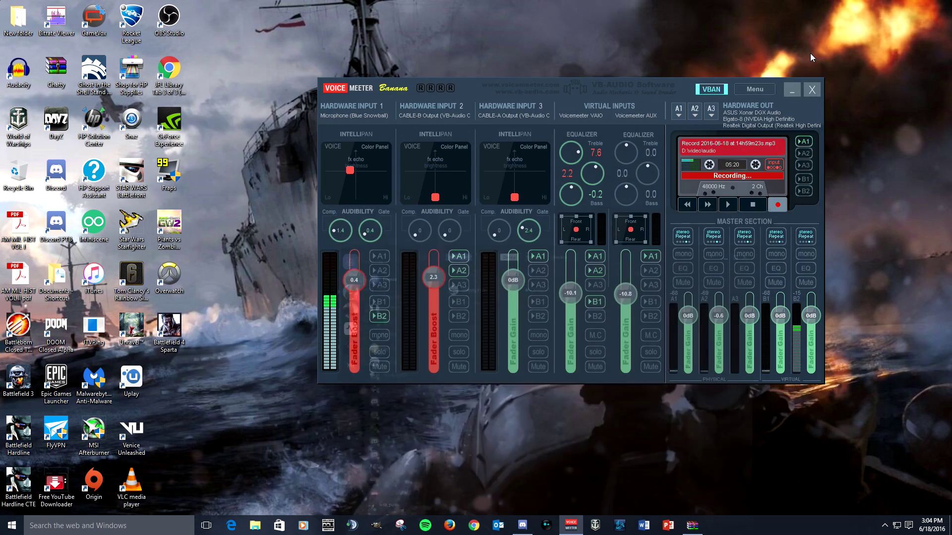